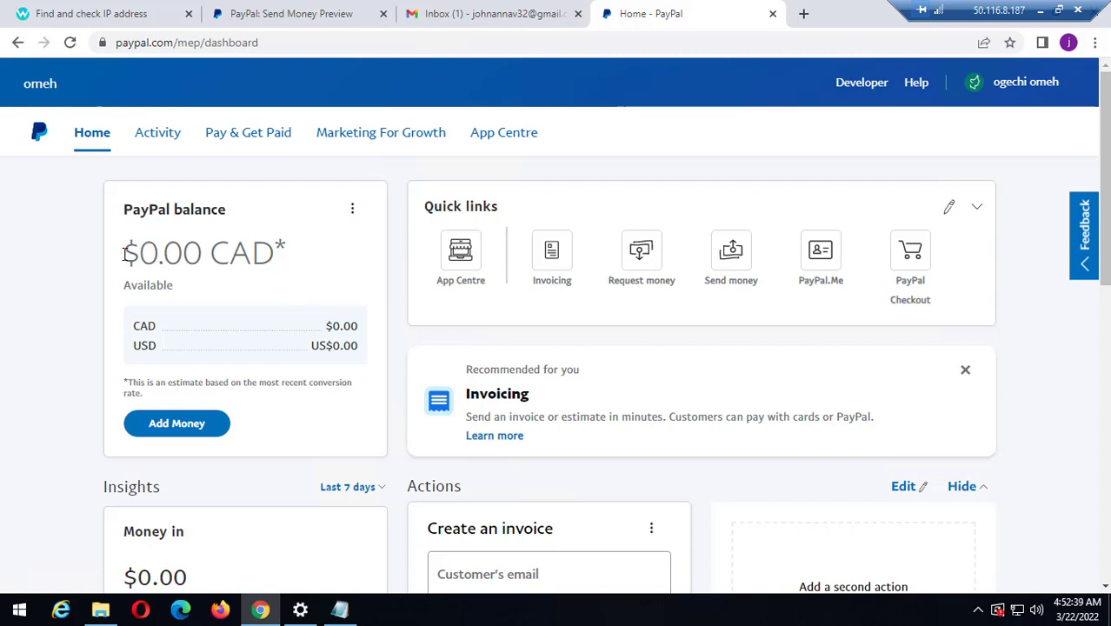
Switch to the 'PayPal: Send Money Preview' tab showing the 'What's this payment for?' dialog.
{"action": "left_click", "coordinate": [263, 19]}
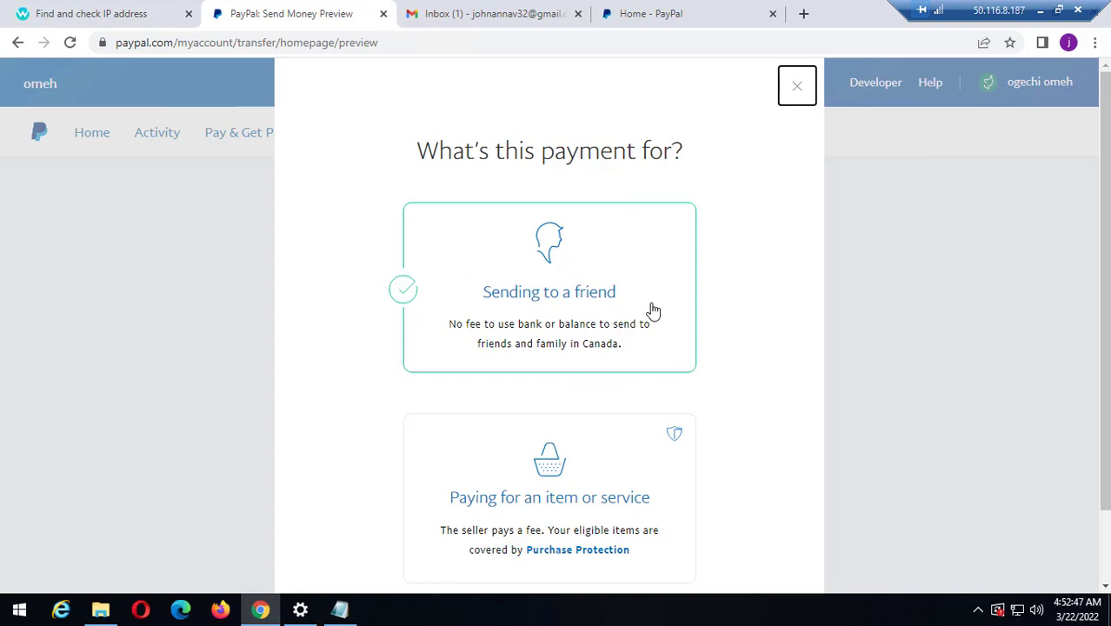
Choose 'Sending to a friend', then dismiss the payment-purpose question to reach number confirmation.
{"action": "left_click", "coordinate": [491, 299]}
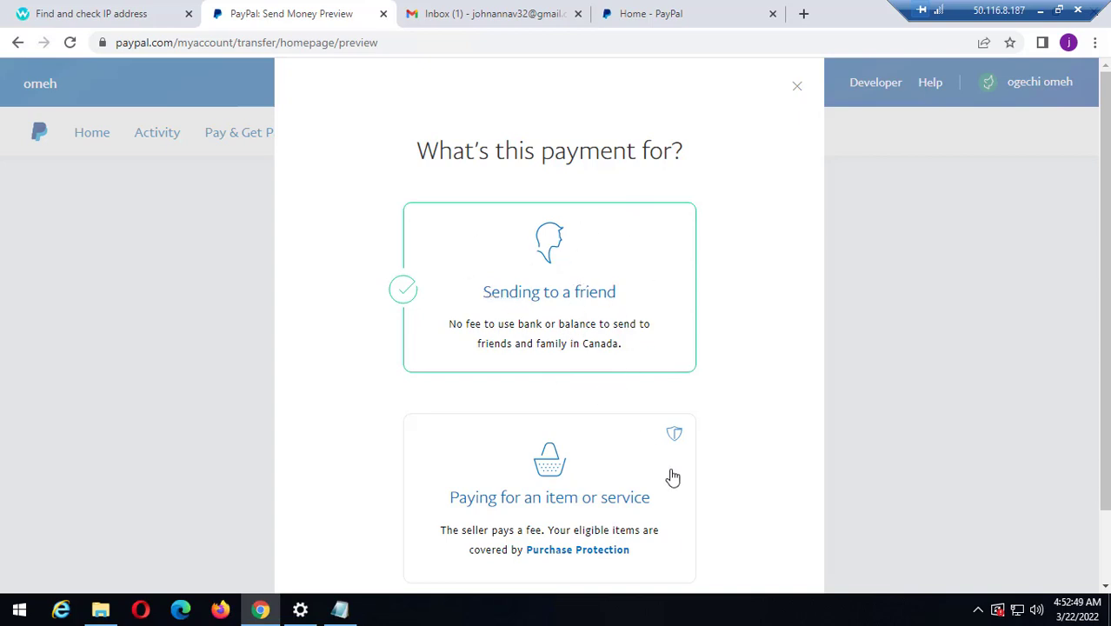
{"action": "scroll", "coordinate": [407, 456], "scroll_direction": "up", "scroll_amount": 1}
{"action": "left_click", "coordinate": [407, 456]}
{"action": "double_click", "coordinate": [394, 447]}
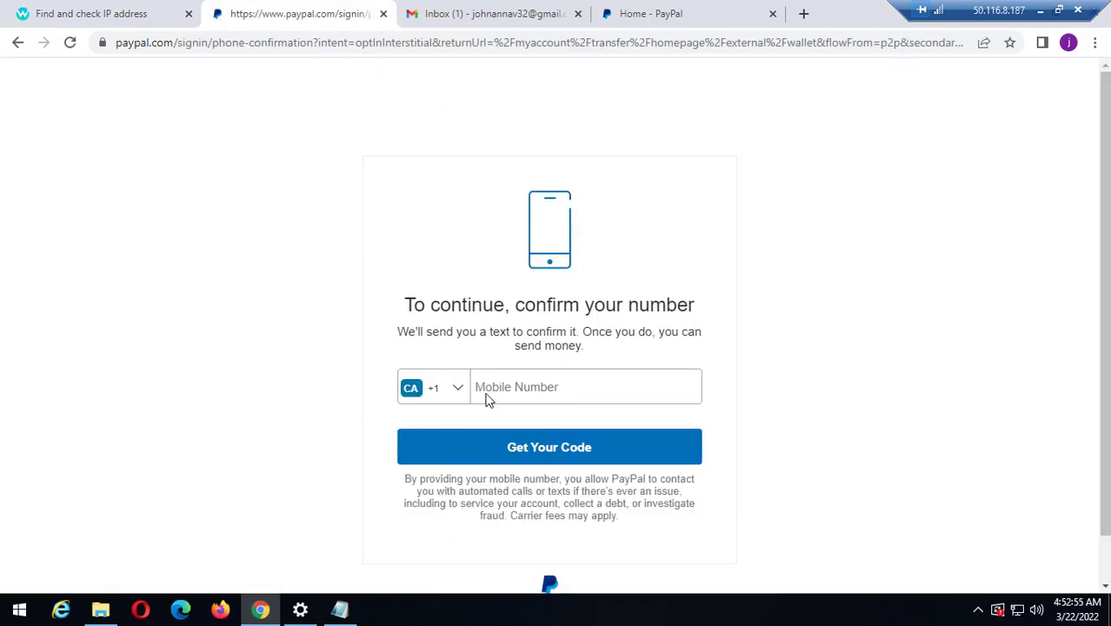
Keep Canada (+1) as country code, enter the mobile number, and request the confirmation code.
{"action": "left_click", "coordinate": [459, 389]}
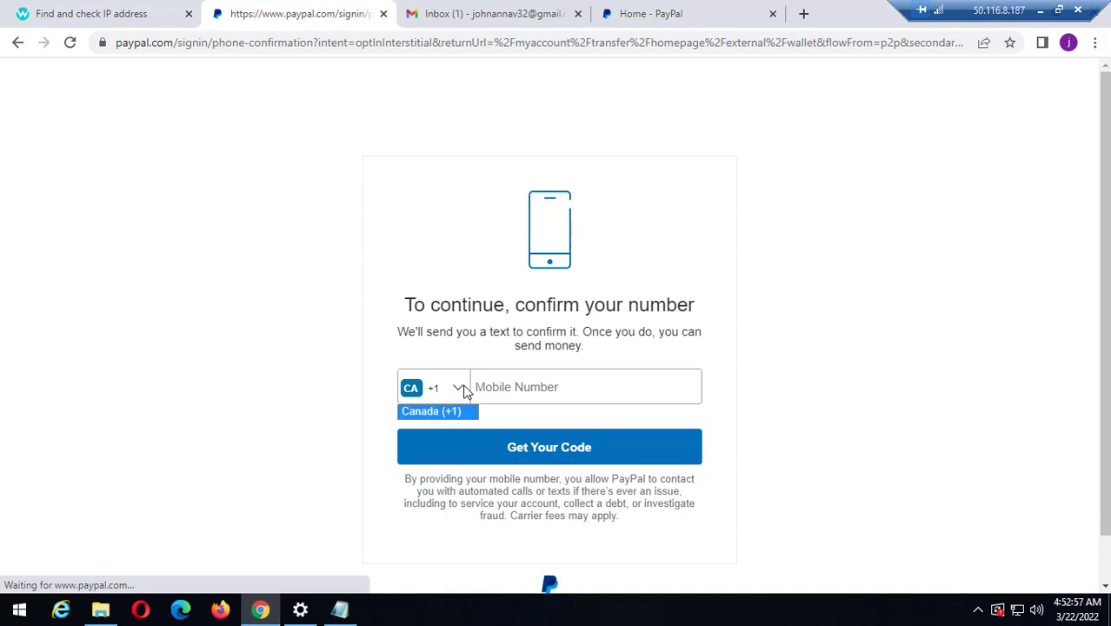
{"action": "left_click", "coordinate": [680, 243]}
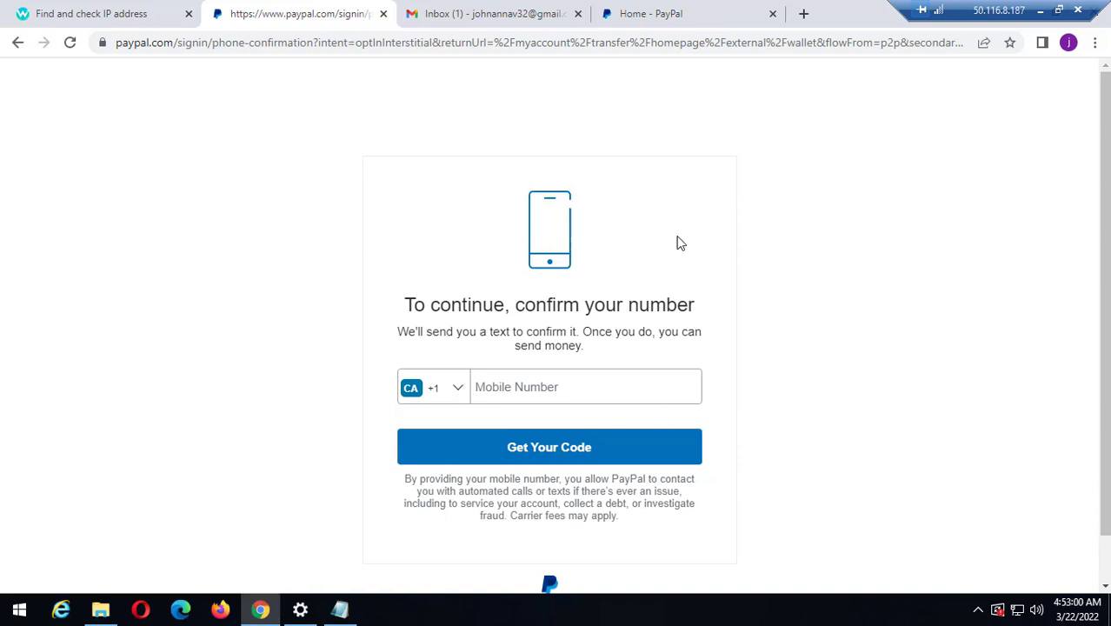
{"action": "left_click", "coordinate": [586, 392]}
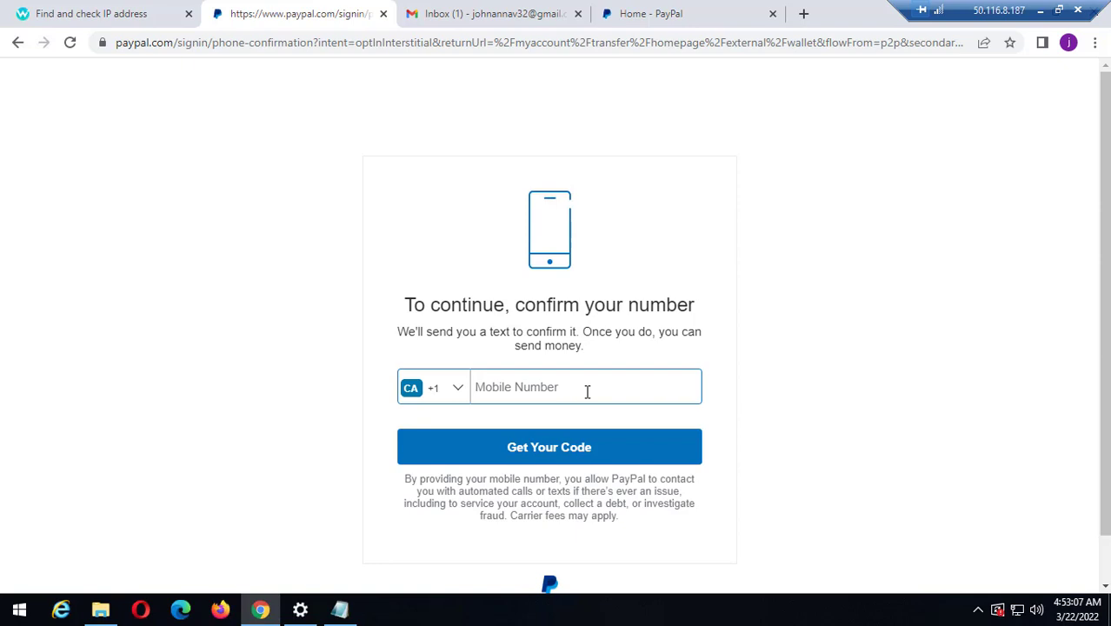
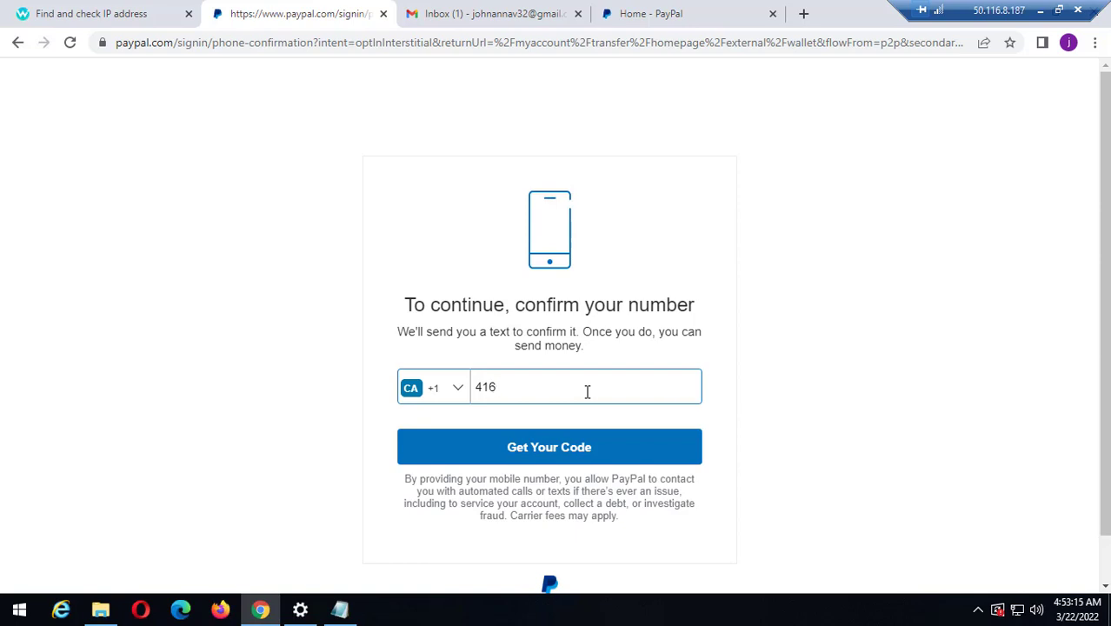
{"action": "left_click", "coordinate": [579, 449]}
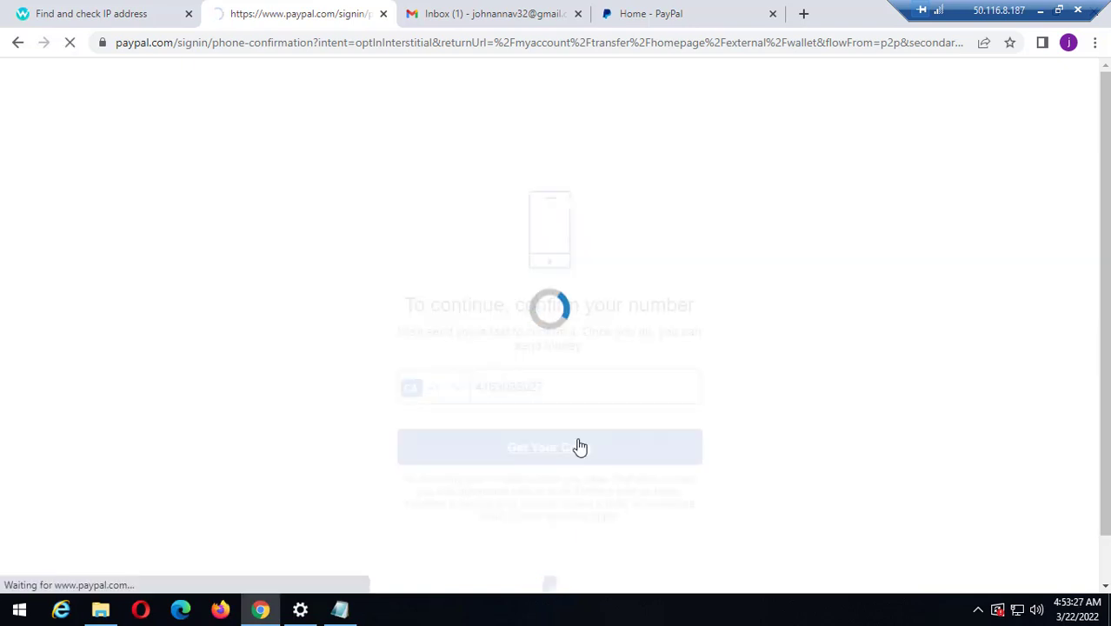
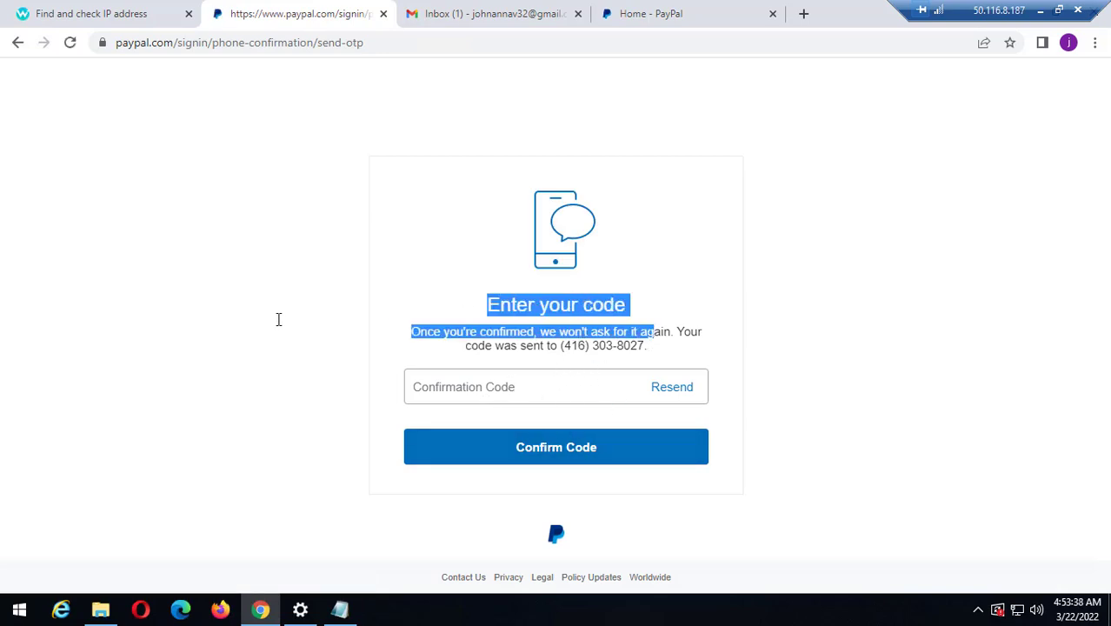
Review the instructions about where the code was texted, then focus the empty Confirmation Code field.
{"action": "left_click", "coordinate": [403, 345]}
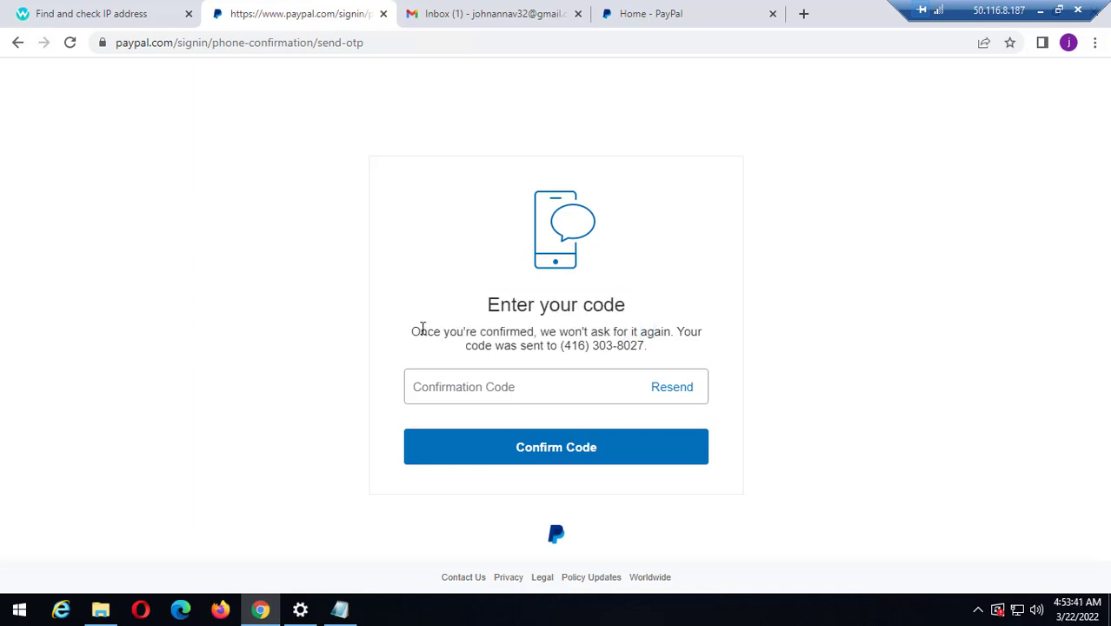
{"action": "left_click_drag", "start_coordinate": [411, 331], "coordinate": [682, 355]}
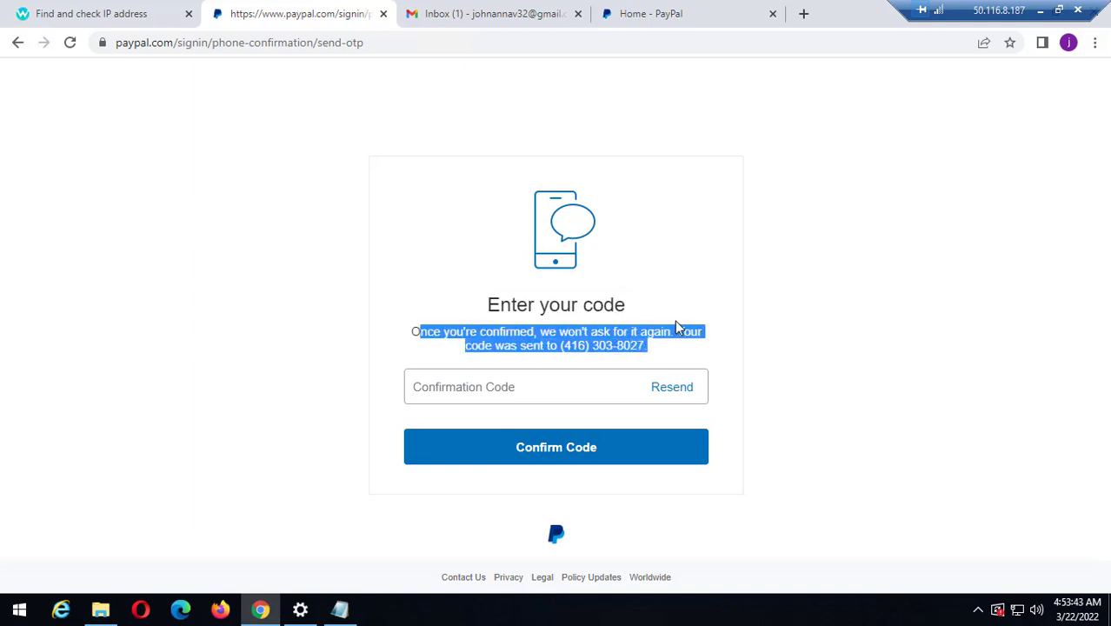
{"action": "left_click", "coordinate": [675, 322]}
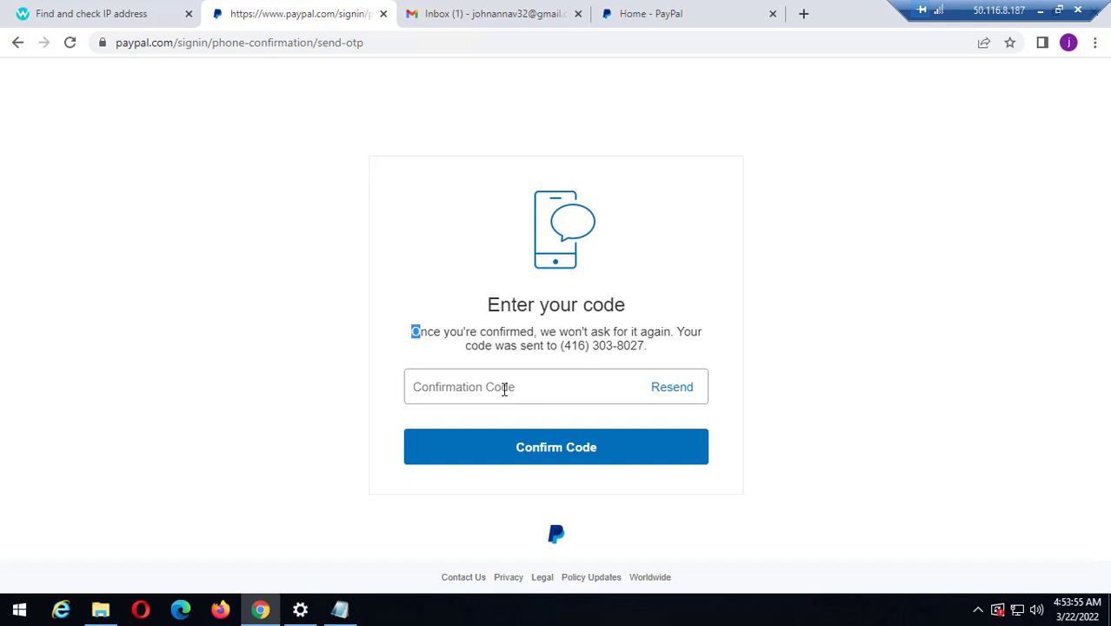
{"action": "left_click", "coordinate": [405, 340]}
{"action": "left_click_drag", "start_coordinate": [407, 339], "coordinate": [658, 358]}
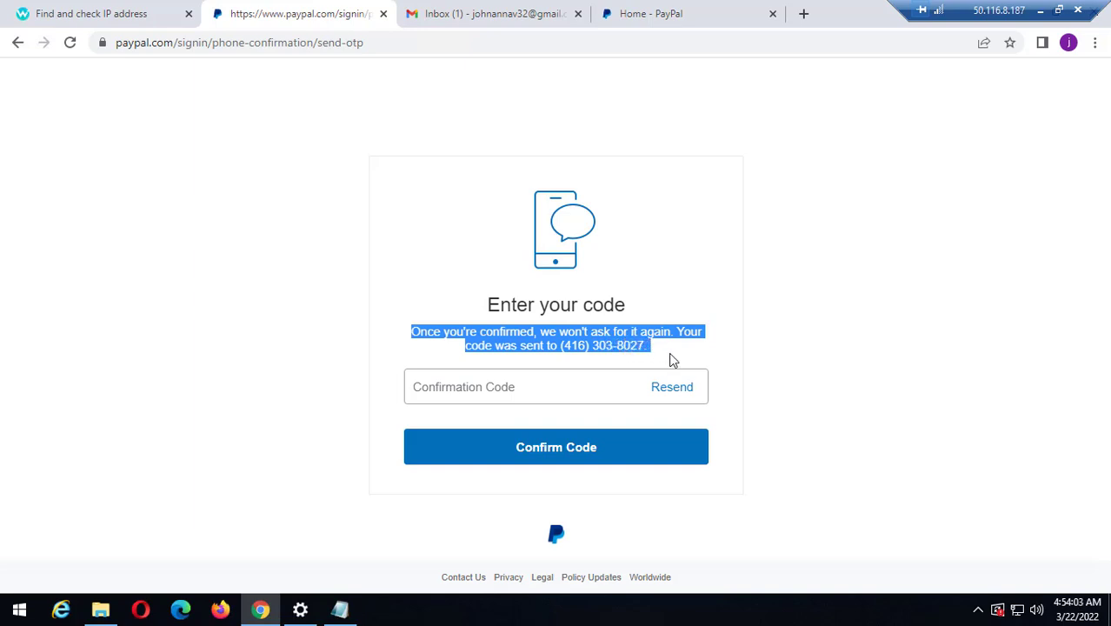
{"action": "left_click", "coordinate": [639, 361]}
{"action": "left_click", "coordinate": [533, 386]}
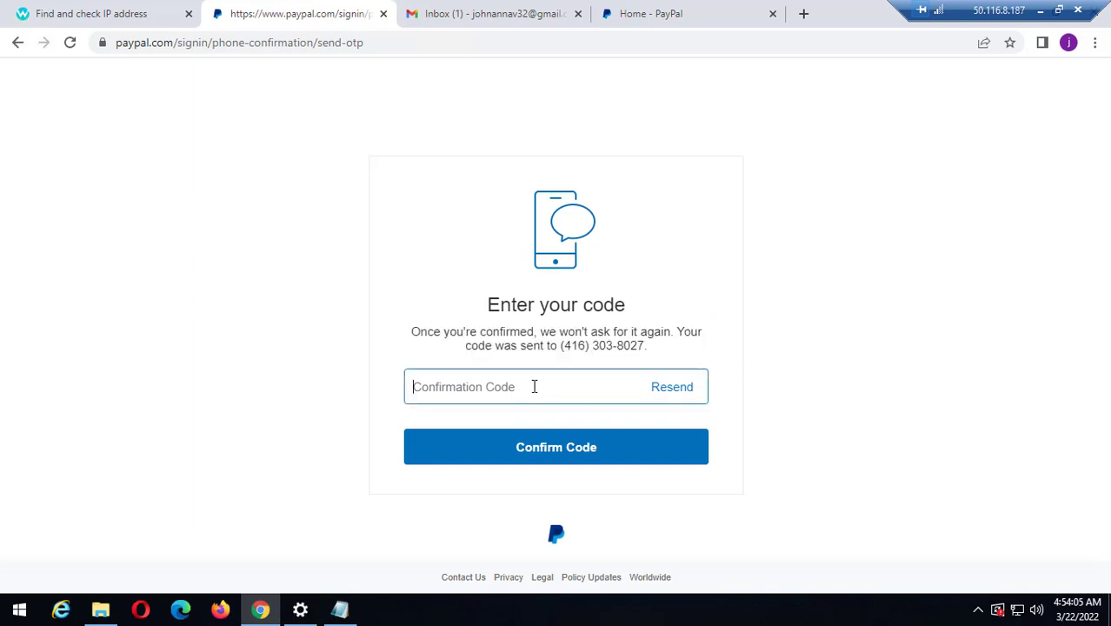
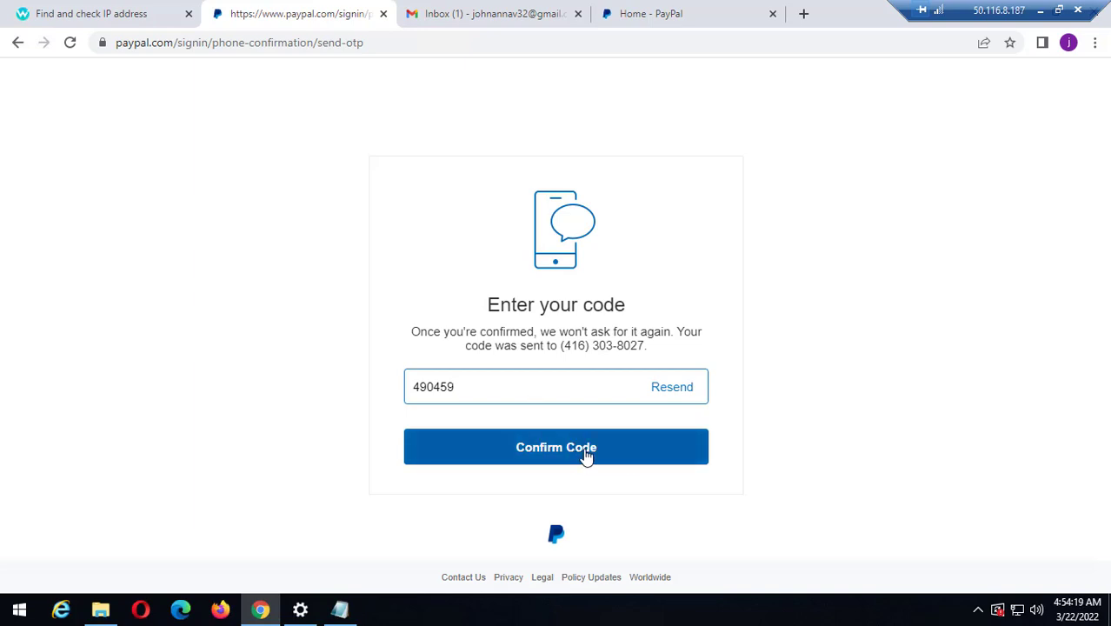
Enter the SMS verification code and confirm it to finish signing in.
{"action": "left_click", "coordinate": [586, 457]}
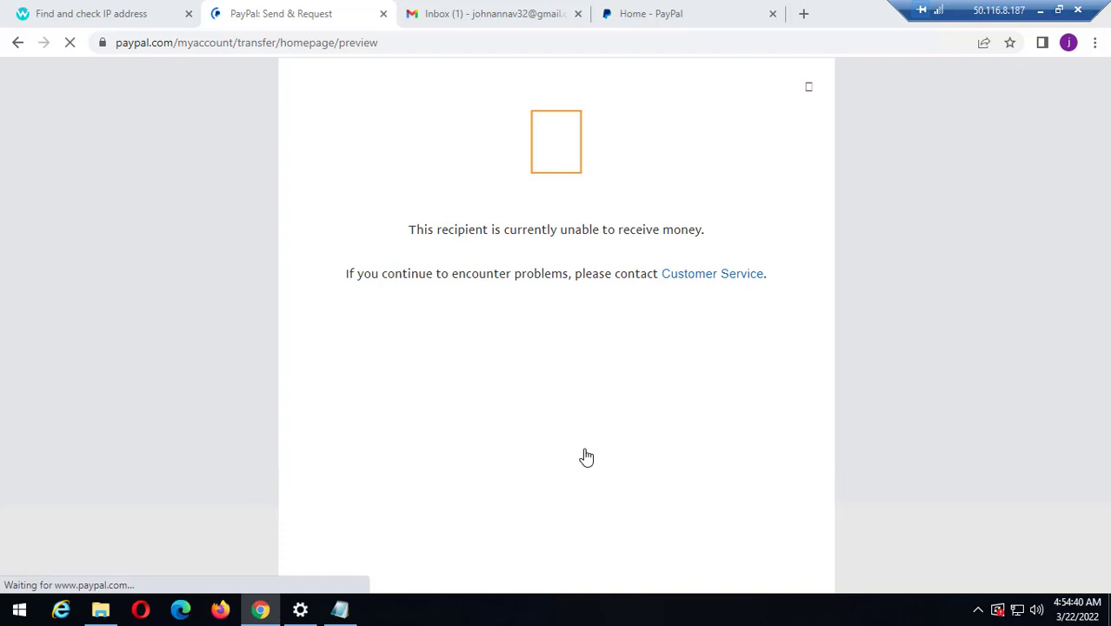
Close the Start menu and dismiss the 'recipient unable to receive money' warning.
{"action": "key", "text": "super"}
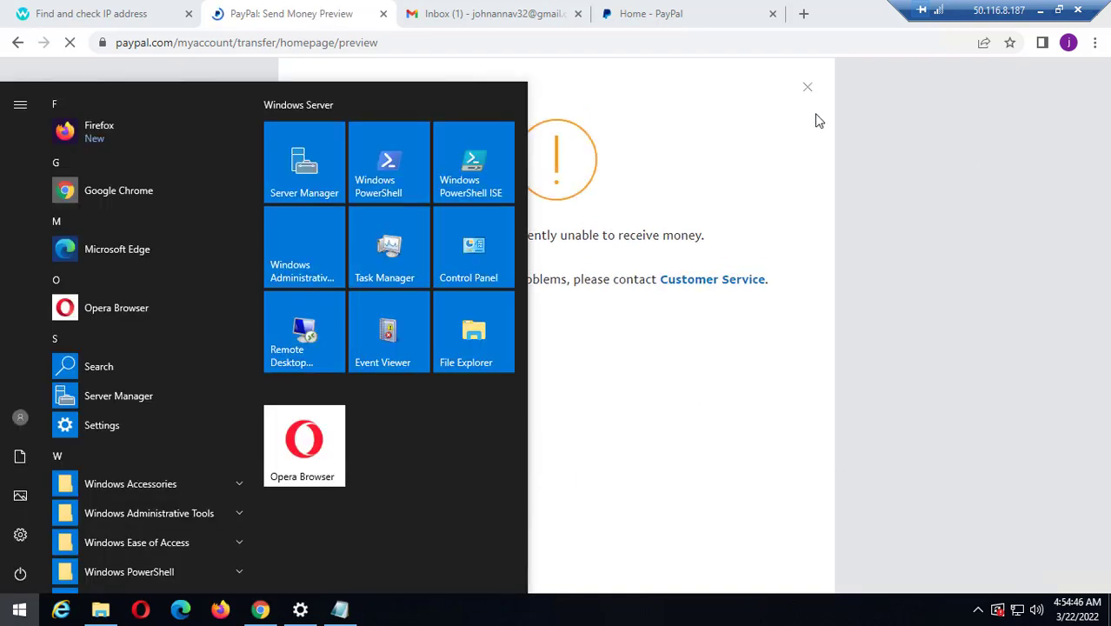
{"action": "left_click", "coordinate": [807, 87]}
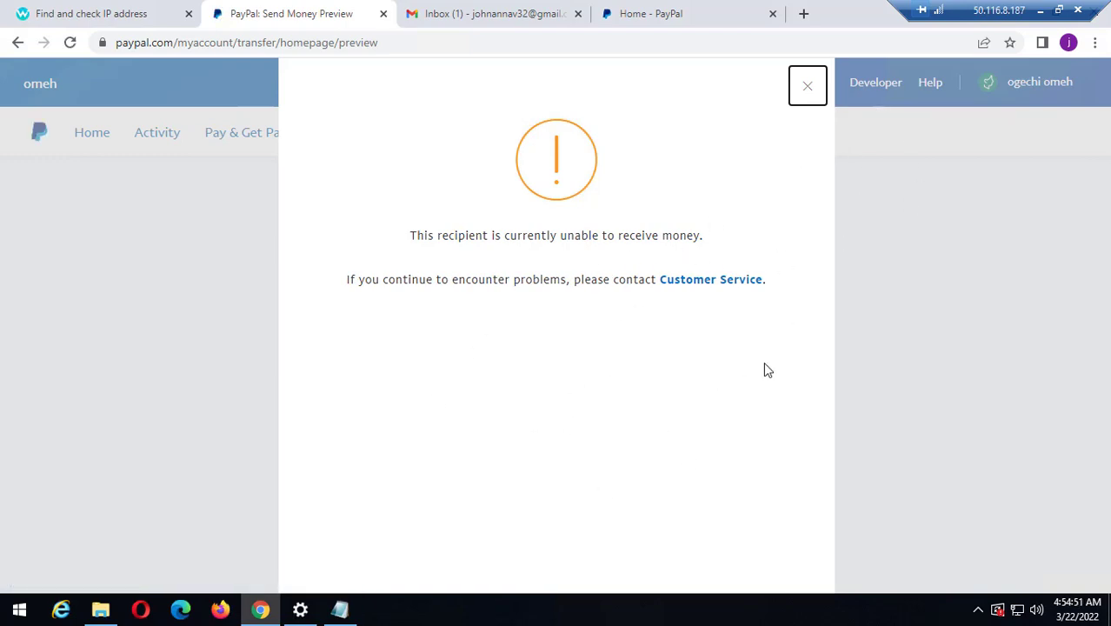
{"action": "left_click", "coordinate": [808, 89]}
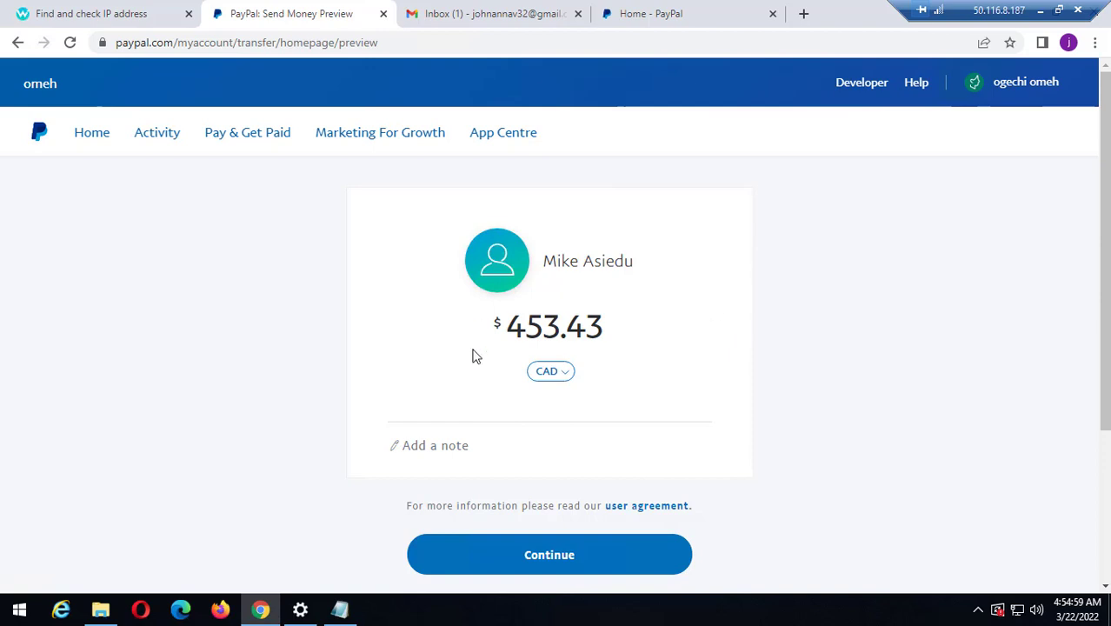
Go to Send money under Pay & Get Paid to start a new payment.
{"action": "left_click", "coordinate": [250, 142]}
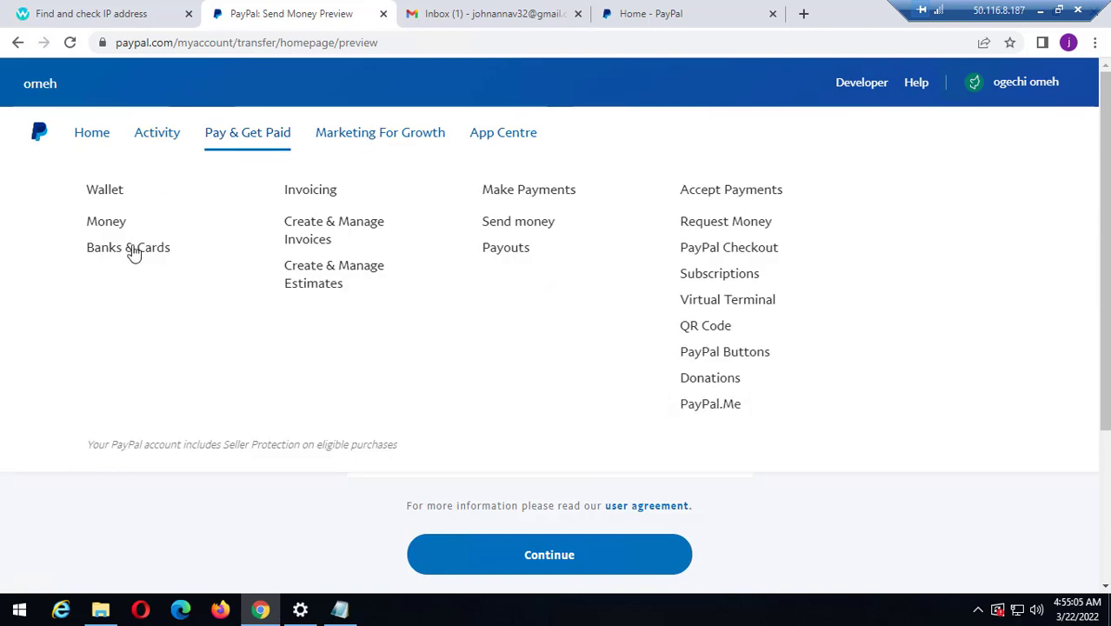
{"action": "left_click", "coordinate": [520, 223]}
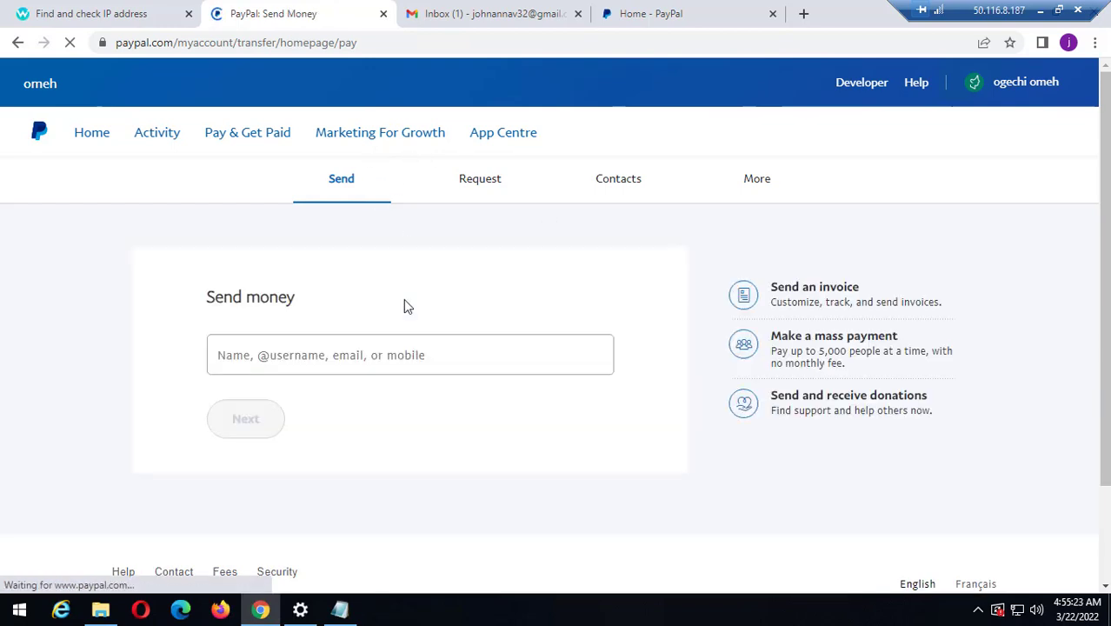
Enter the recipient's e-mail address, select it as recipient, and continue to the amount step.
{"action": "left_click", "coordinate": [396, 365]}
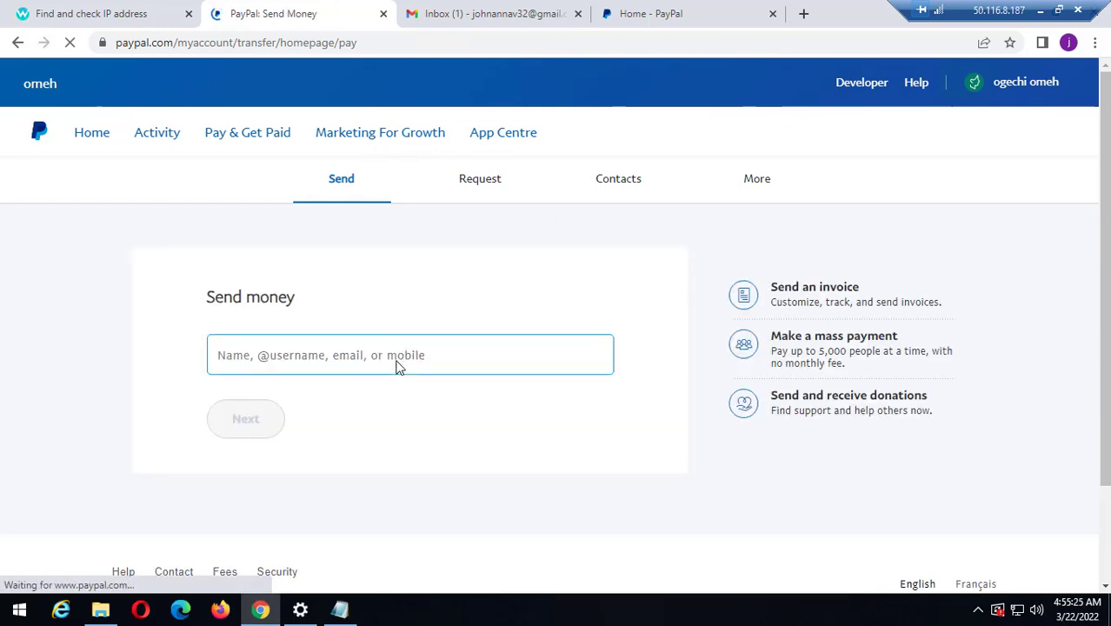
{"action": "left_click", "coordinate": [396, 366]}
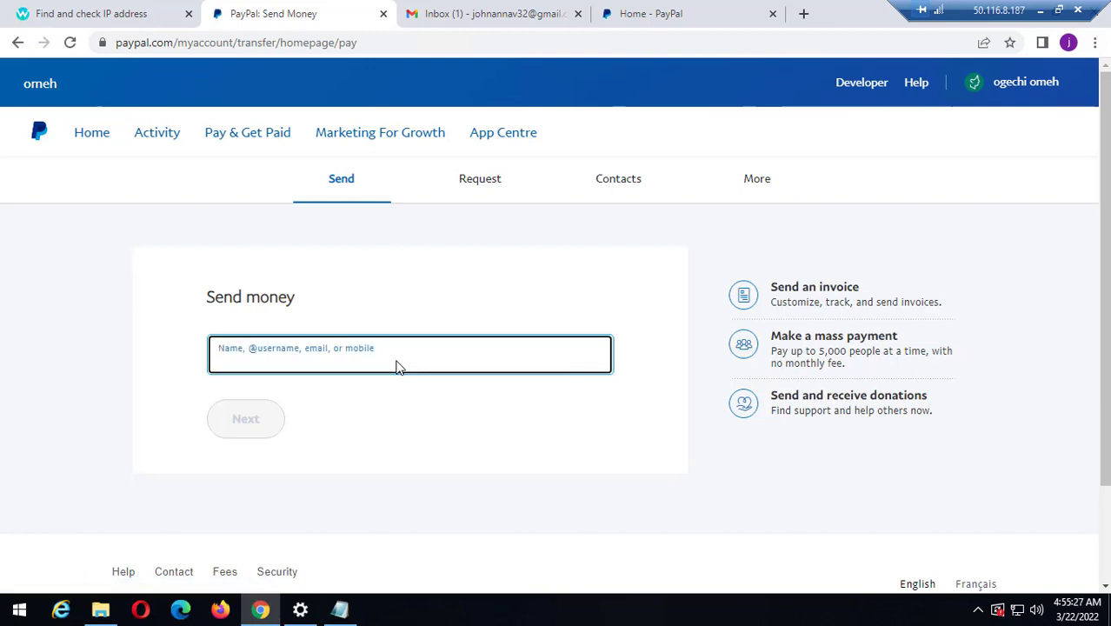
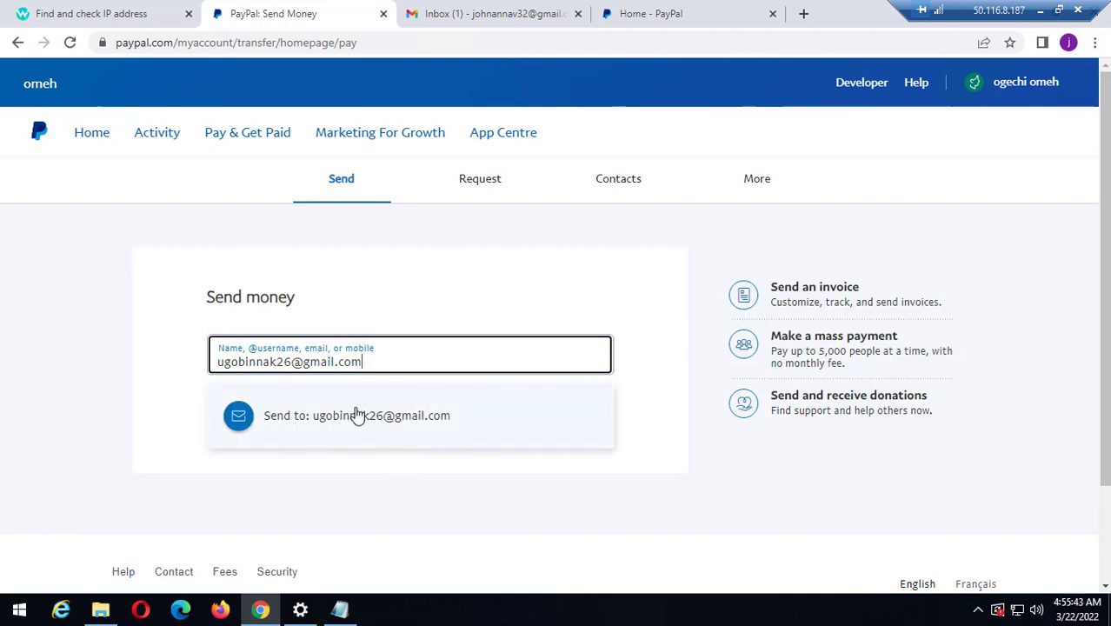
{"action": "left_click", "coordinate": [358, 415]}
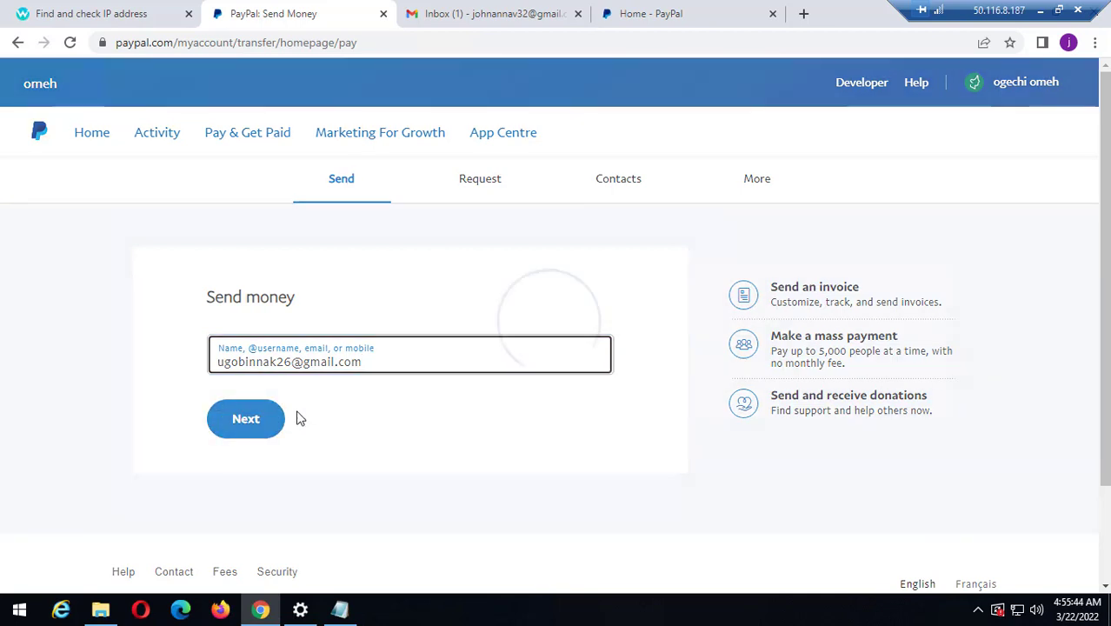
{"action": "left_click", "coordinate": [273, 418]}
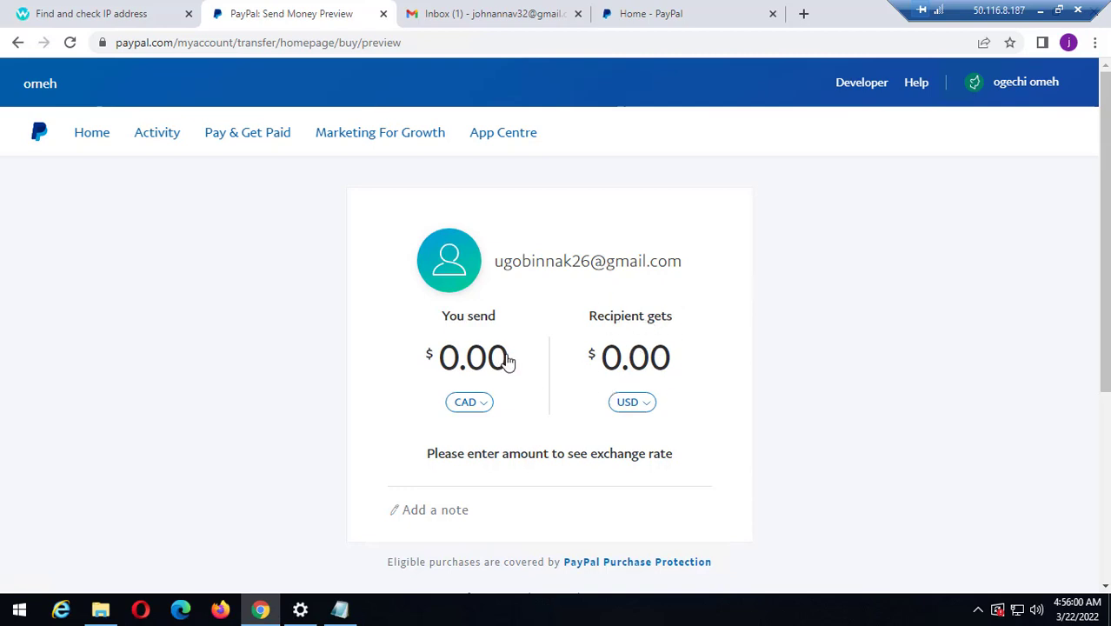
Enter a 3.00 CAD amount (2.28 USD received) and review the 1 CAD = 0.7606 USD rate.
{"action": "type", "text": "300"}
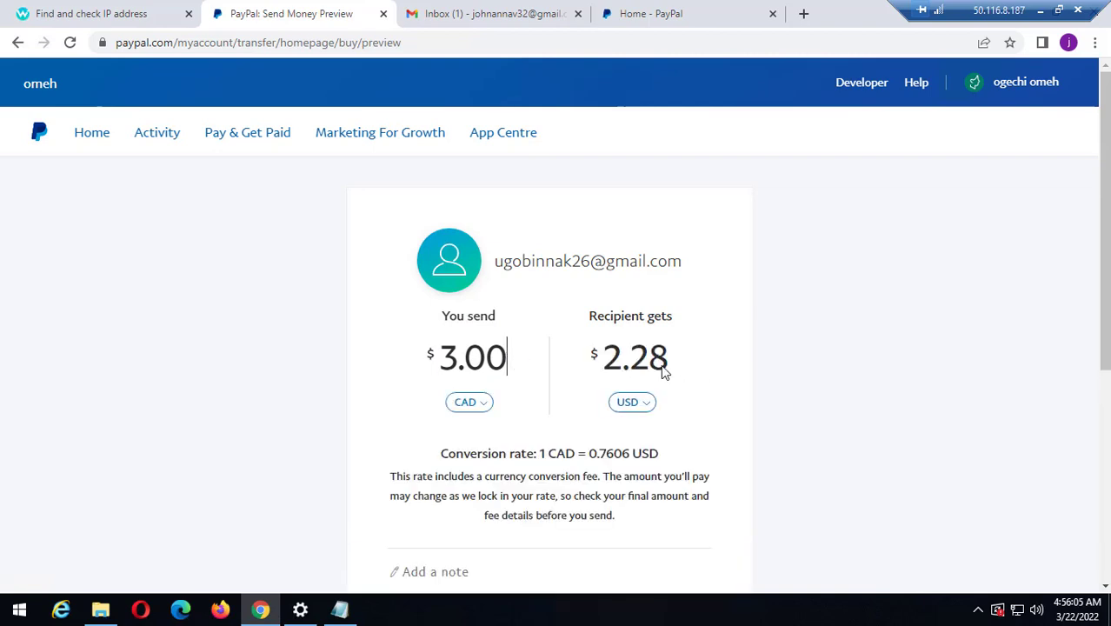
{"action": "left_click_drag", "start_coordinate": [582, 358], "coordinate": [873, 434]}
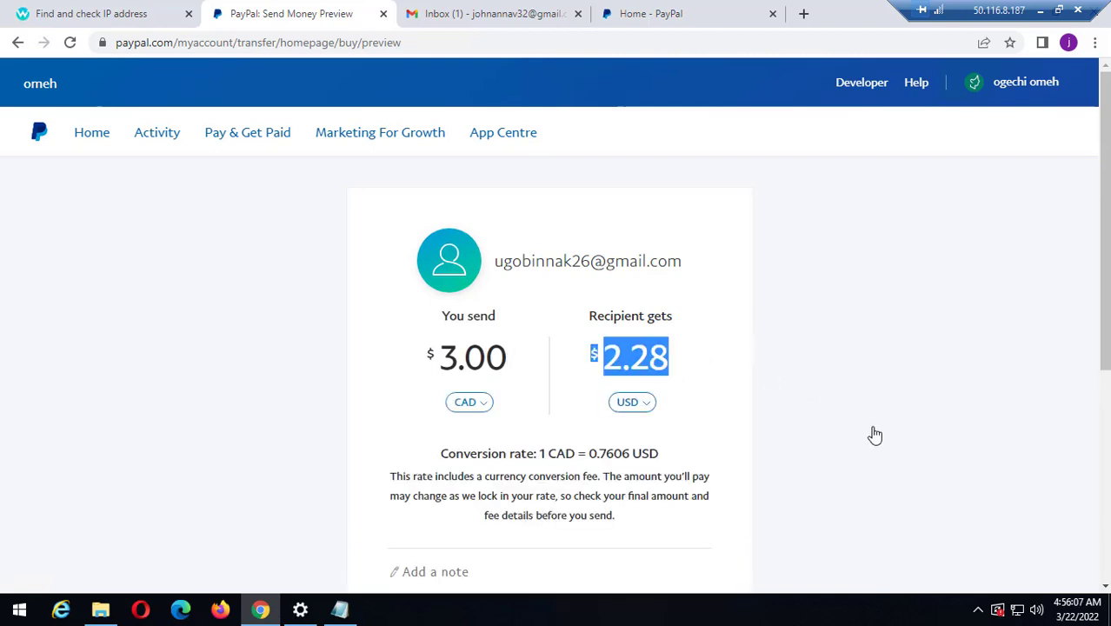
{"action": "left_click", "coordinate": [876, 443]}
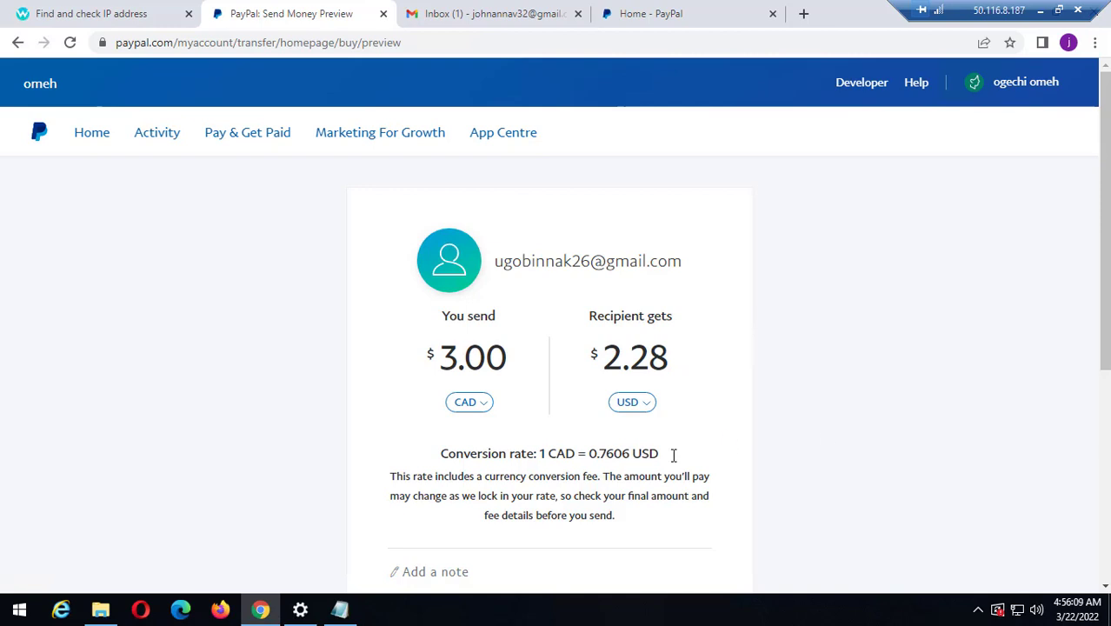
{"action": "triple_click", "coordinate": [418, 456]}
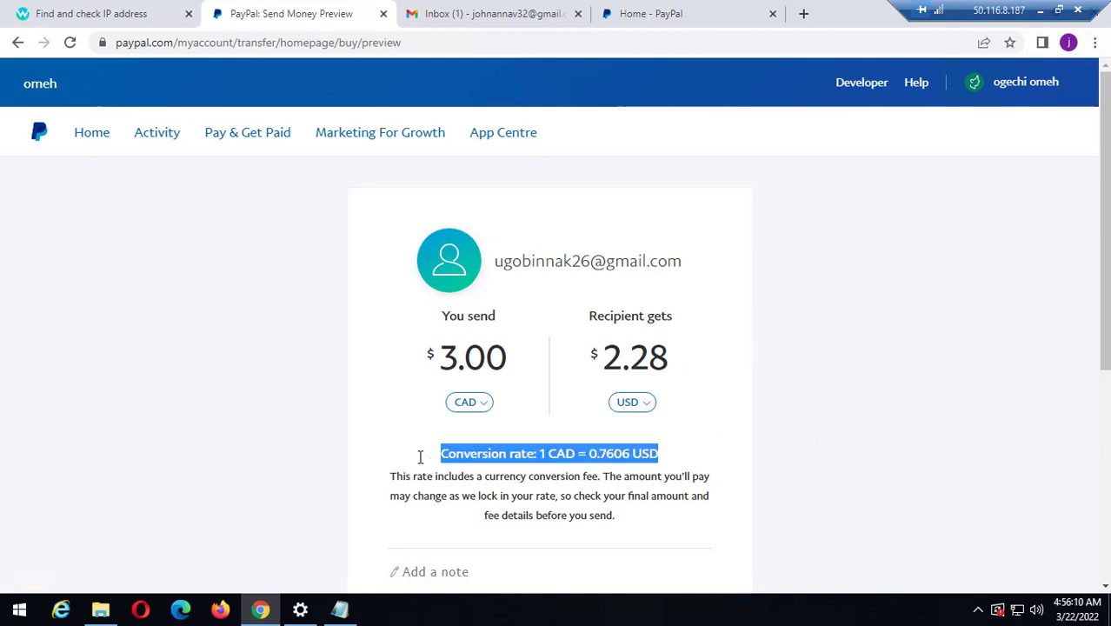
{"action": "left_click", "coordinate": [894, 454]}
{"action": "scroll", "coordinate": [895, 454], "scroll_direction": "down", "scroll_amount": 3}
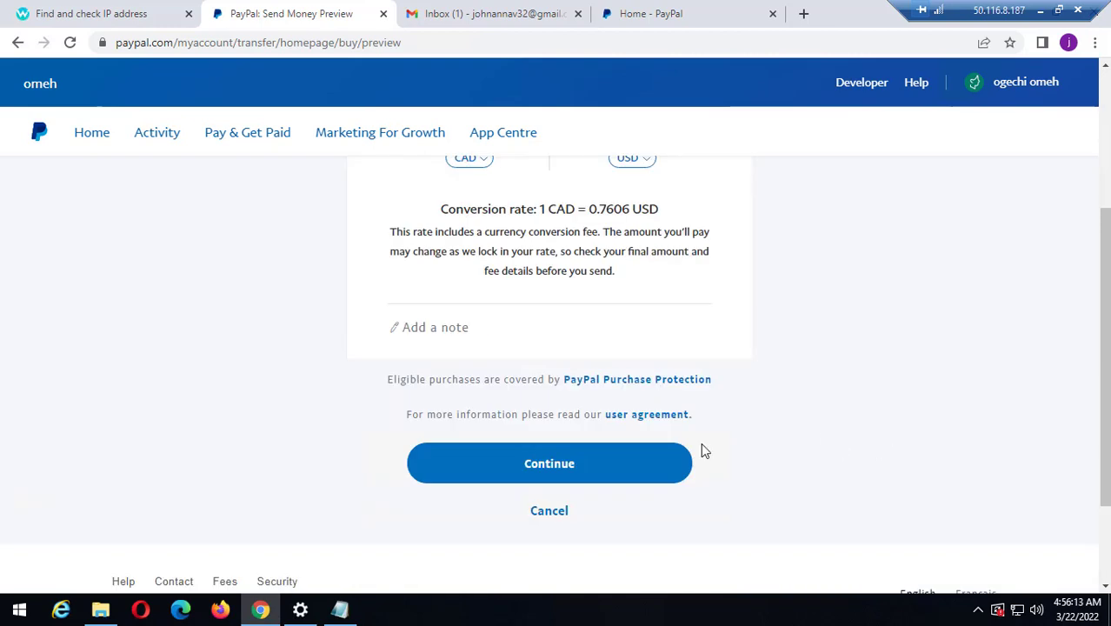
Continue to the preview of $2.28 USD for an item or service and scroll through it.
{"action": "left_click", "coordinate": [549, 463]}
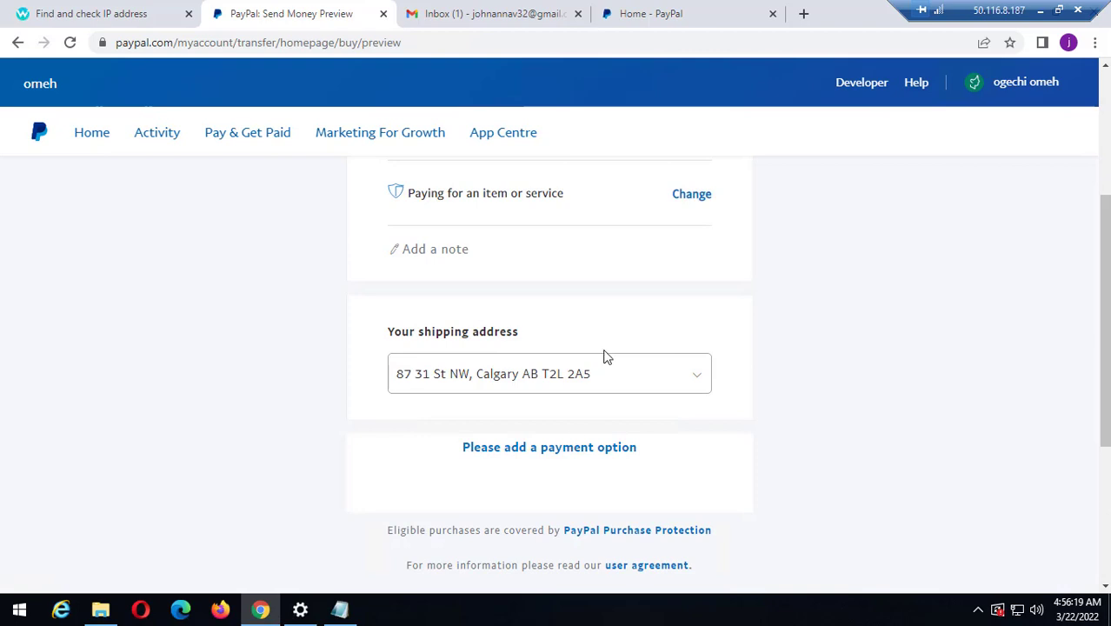
{"action": "scroll", "coordinate": [603, 355], "scroll_direction": "up", "scroll_amount": 3}
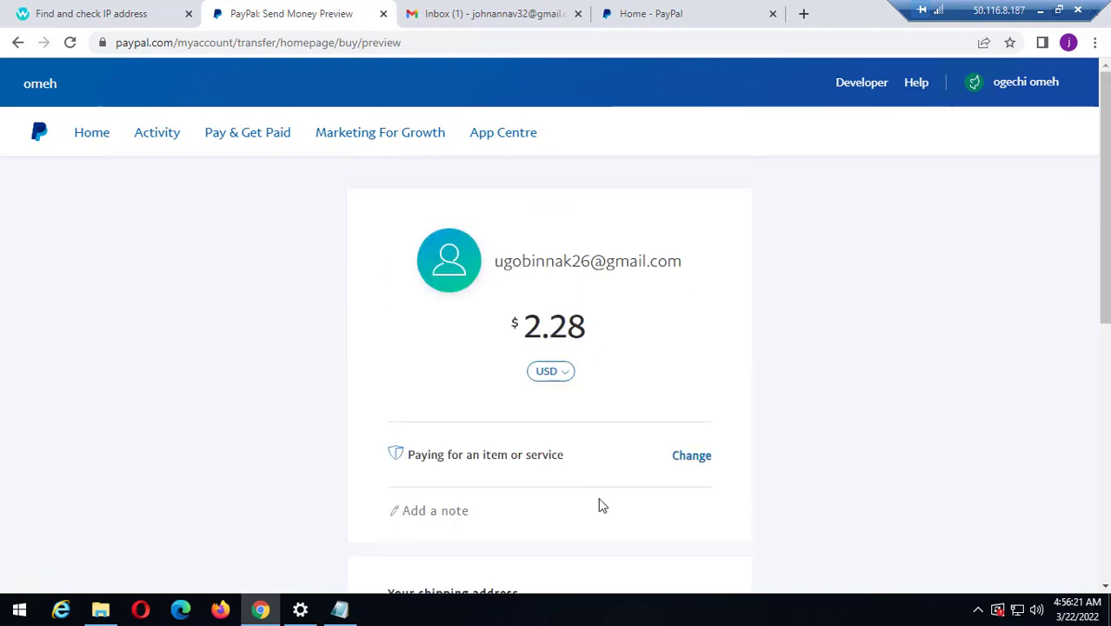
{"action": "scroll", "coordinate": [602, 505], "scroll_direction": "down", "scroll_amount": 2}
{"action": "scroll", "coordinate": [600, 504], "scroll_direction": "down", "scroll_amount": 5}
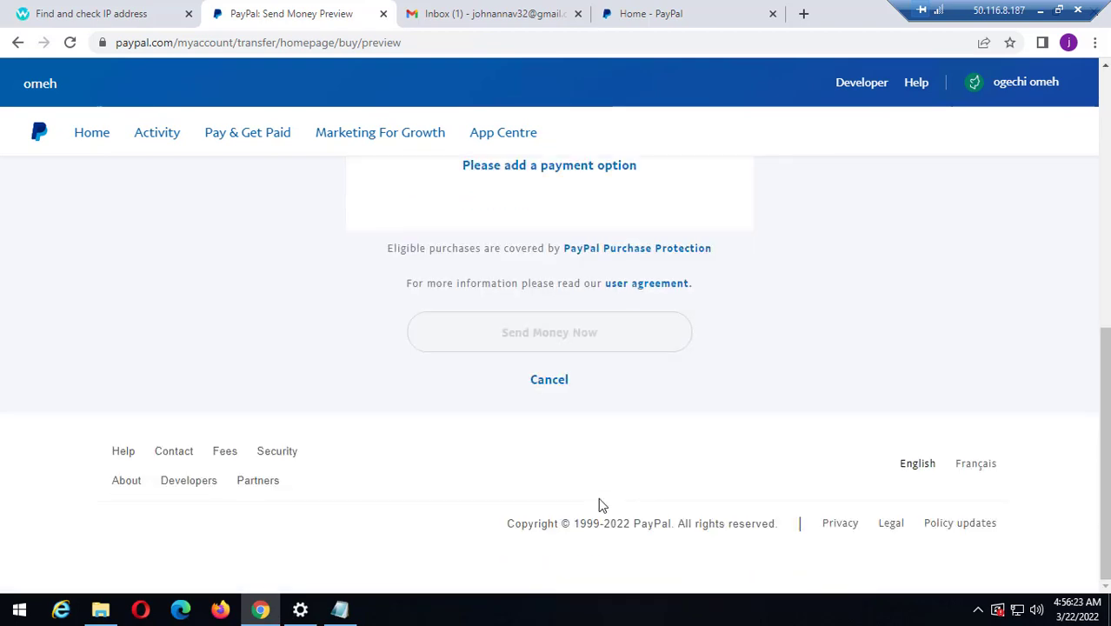
{"action": "scroll", "coordinate": [599, 504], "scroll_direction": "up", "scroll_amount": 5}
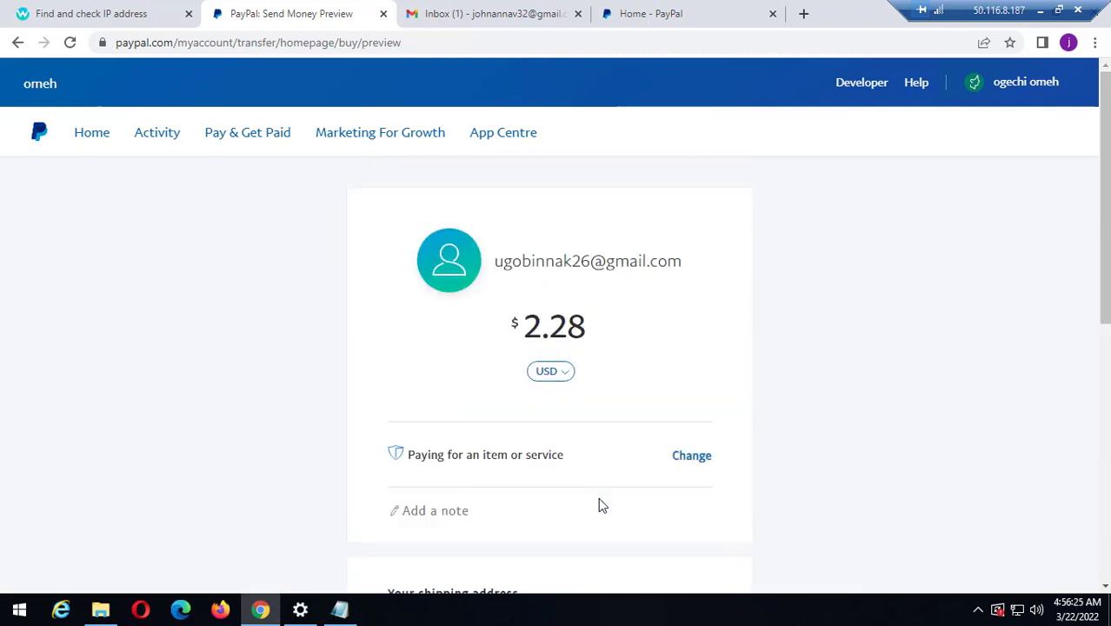
{"action": "scroll", "coordinate": [600, 505], "scroll_direction": "down", "scroll_amount": 2}
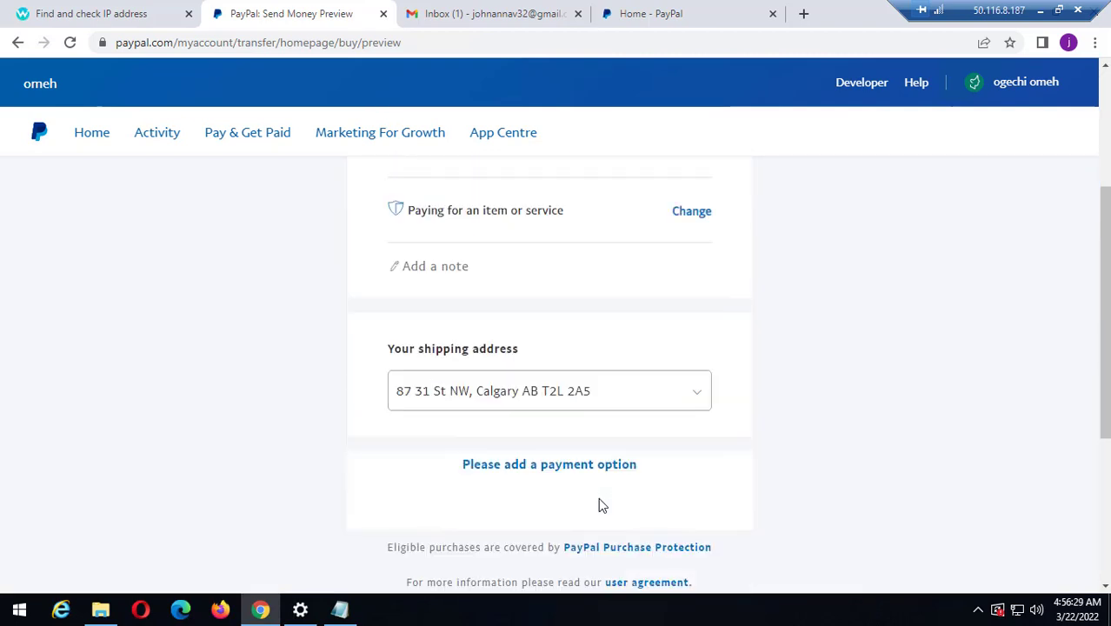
{"action": "scroll", "coordinate": [600, 504], "scroll_direction": "up", "scroll_amount": 2}
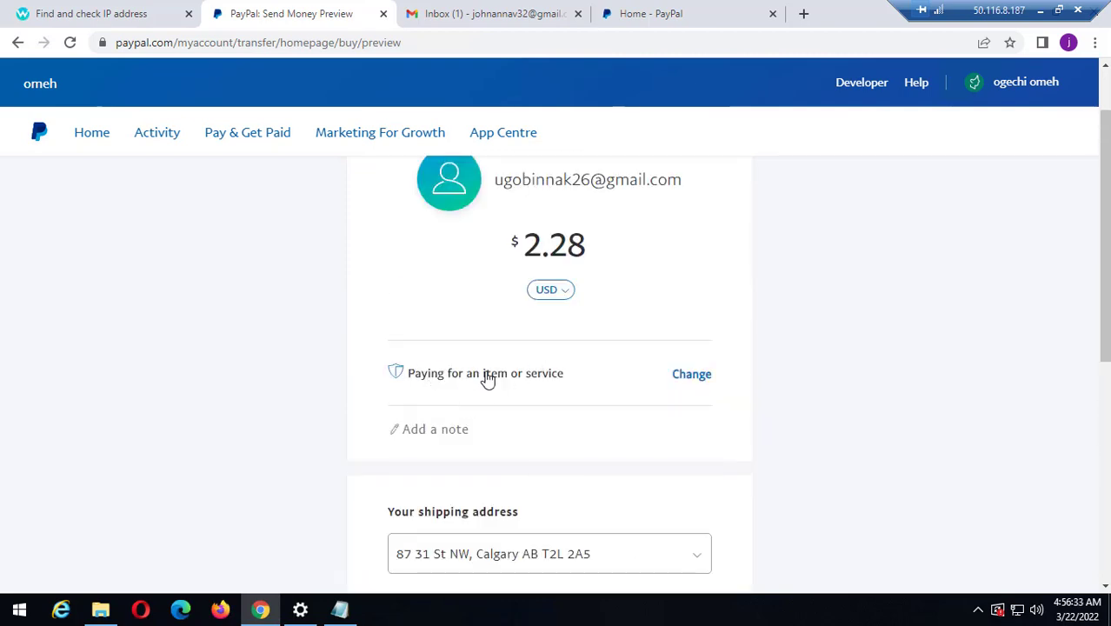
Highlight the 'Paying for' payment purpose wording on the preview.
{"action": "left_click_drag", "start_coordinate": [462, 372], "coordinate": [395, 369]}
{"action": "left_click", "coordinate": [394, 369]}
{"action": "left_click_drag", "start_coordinate": [448, 374], "coordinate": [385, 374]}
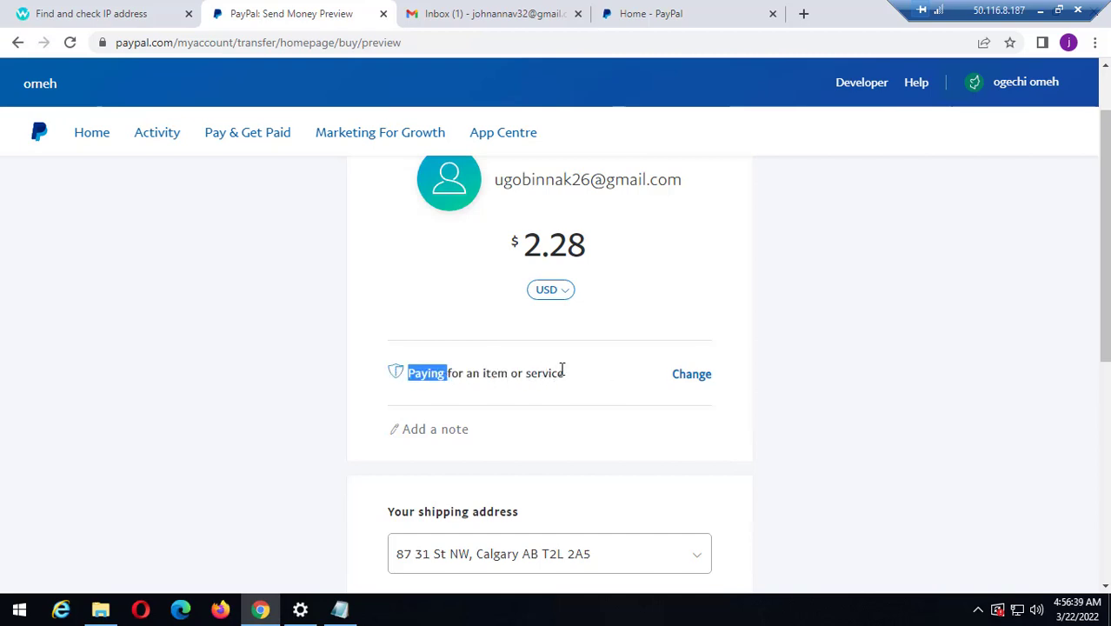
Change the payment purpose from item or service to 'Sending to a friend'.
{"action": "left_click", "coordinate": [707, 381]}
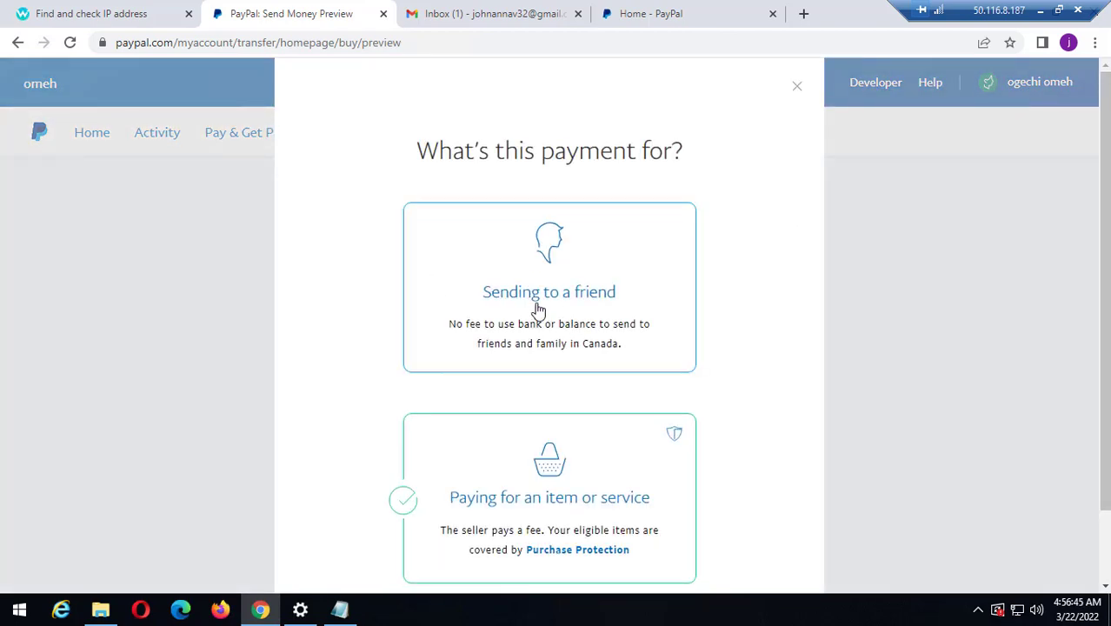
{"action": "left_click", "coordinate": [412, 496]}
{"action": "left_click", "coordinate": [651, 333]}
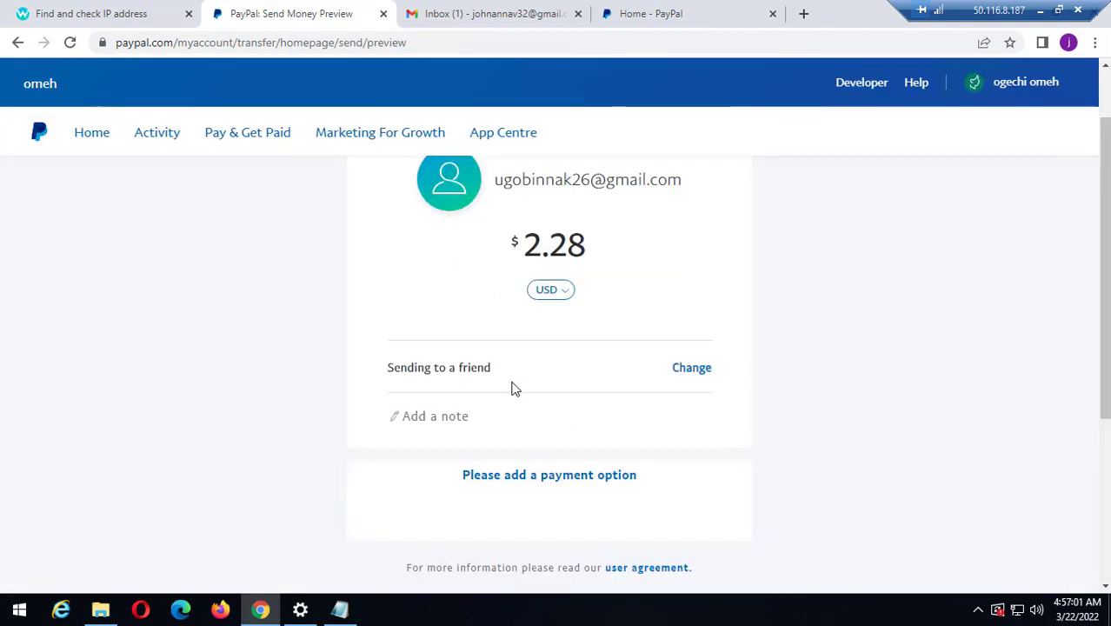
{"action": "left_click", "coordinate": [691, 370]}
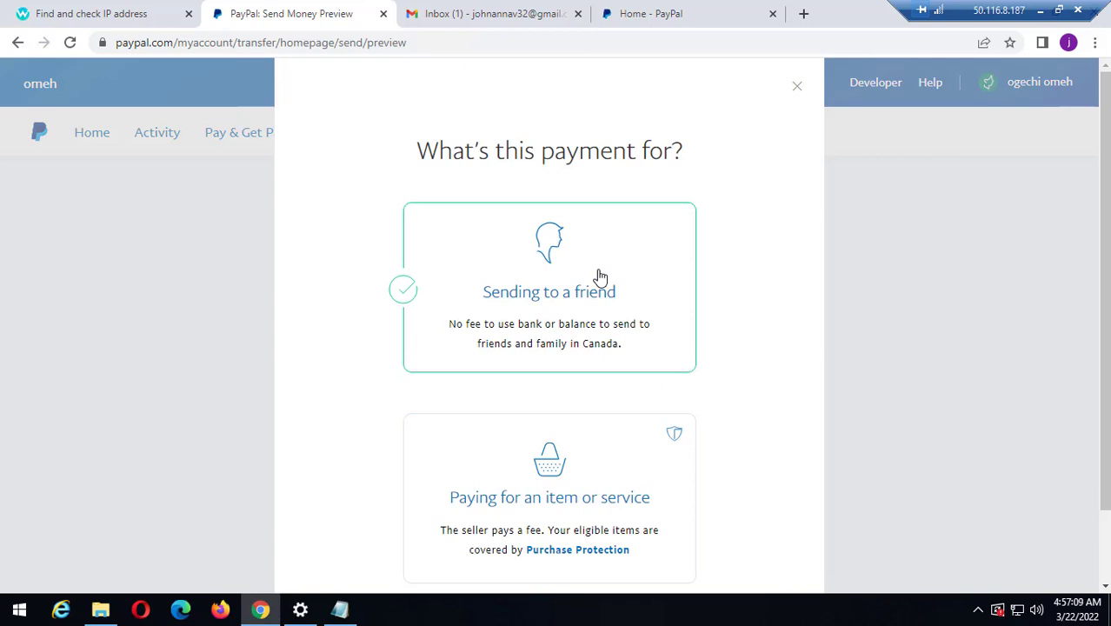
{"action": "left_click", "coordinate": [599, 278]}
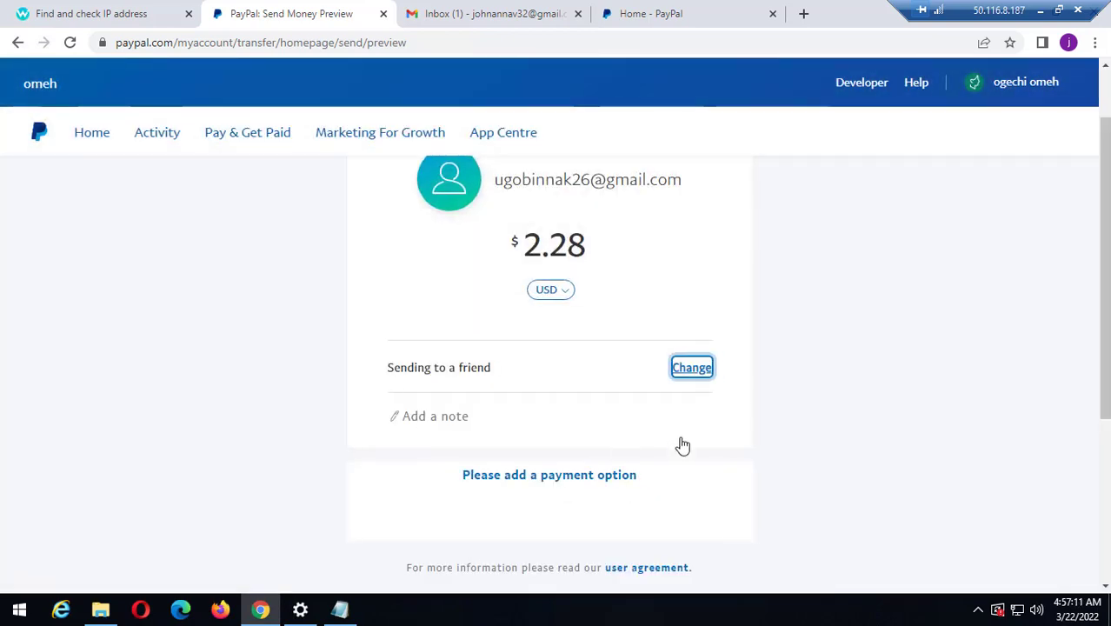
Review the updated preview, then return to the Home dashboard.
{"action": "scroll", "coordinate": [681, 453], "scroll_direction": "down", "scroll_amount": 3}
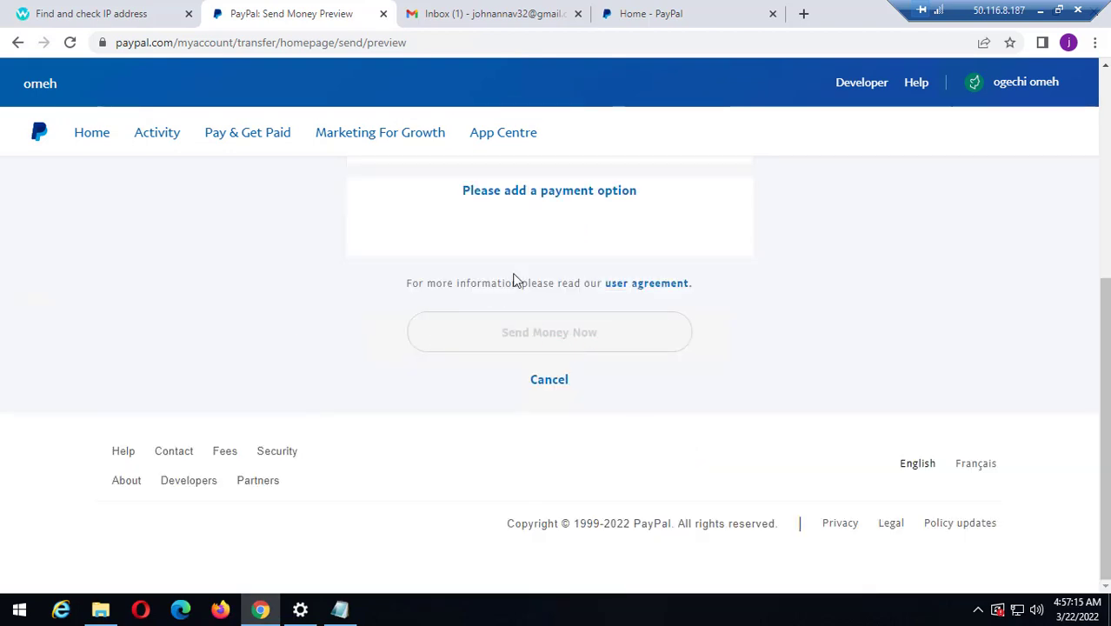
{"action": "scroll", "coordinate": [427, 320], "scroll_direction": "up", "scroll_amount": 4}
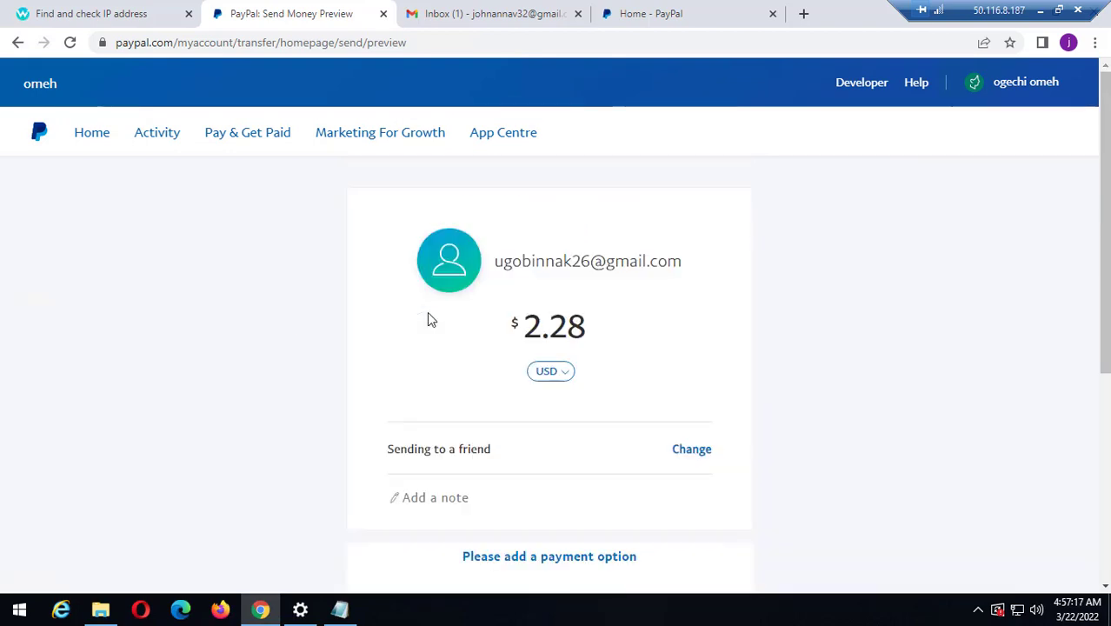
{"action": "left_click", "coordinate": [92, 134]}
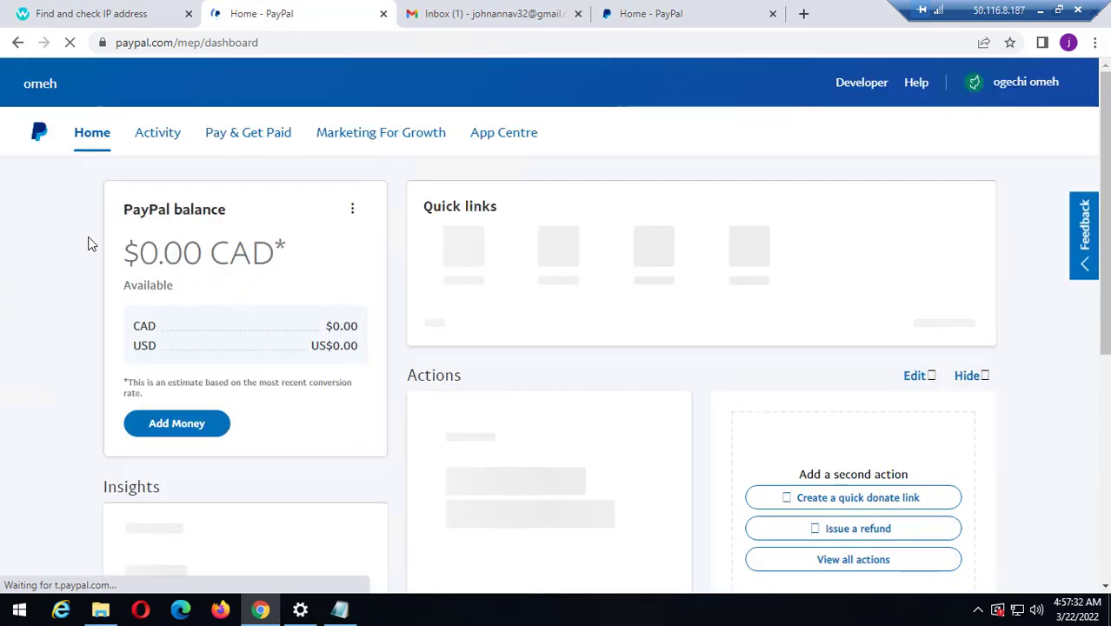
Select and deselect the $0.00 CAD balance on the loaded Home dashboard.
{"action": "left_click_drag", "start_coordinate": [89, 242], "coordinate": [96, 259]}
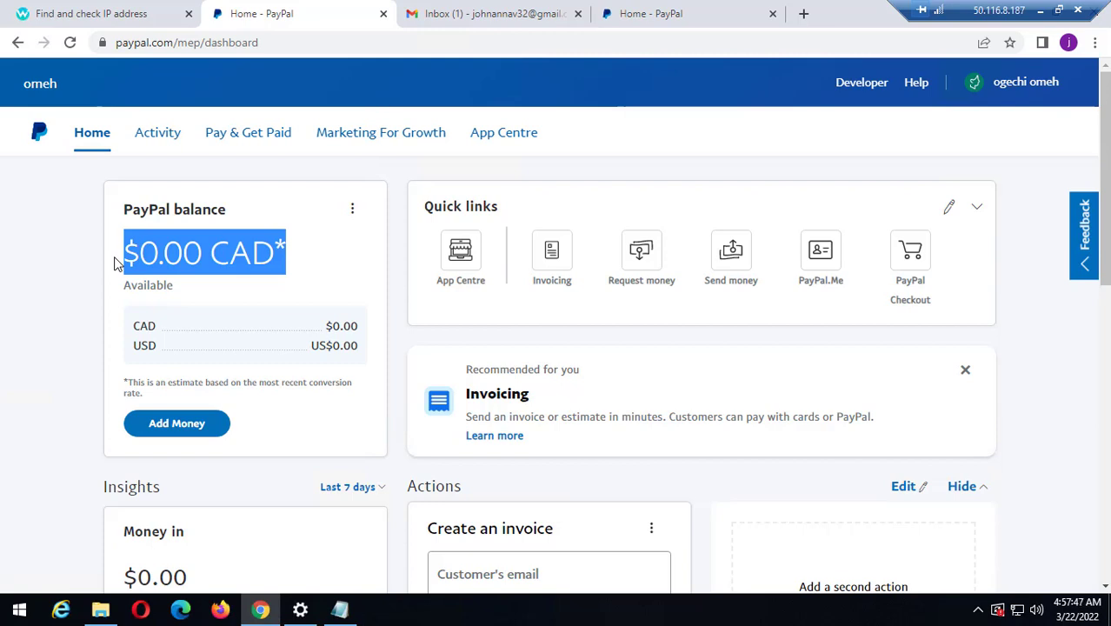
{"action": "left_click", "coordinate": [114, 264]}
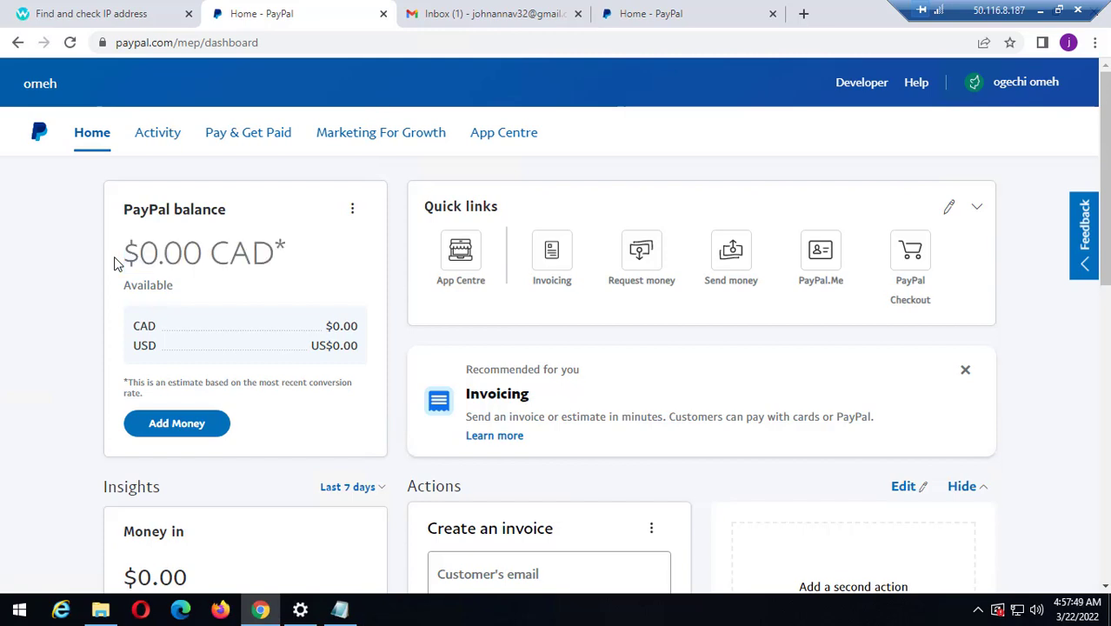